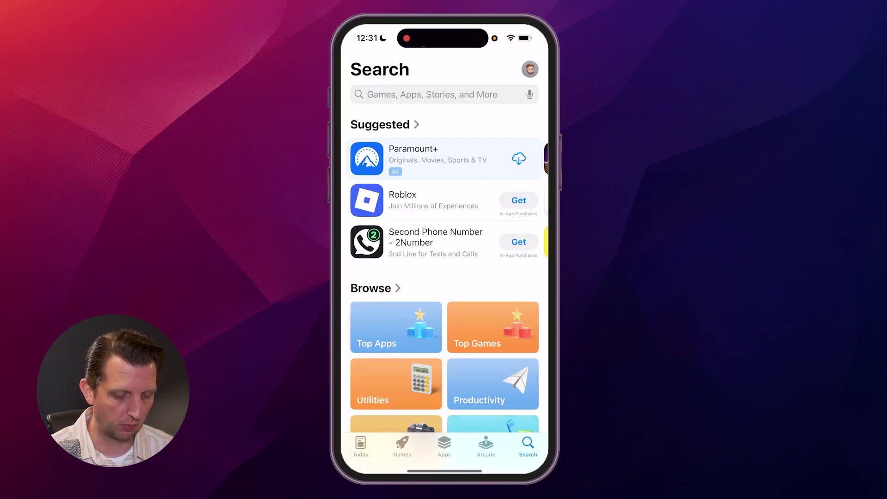
pyautogui.write('D')
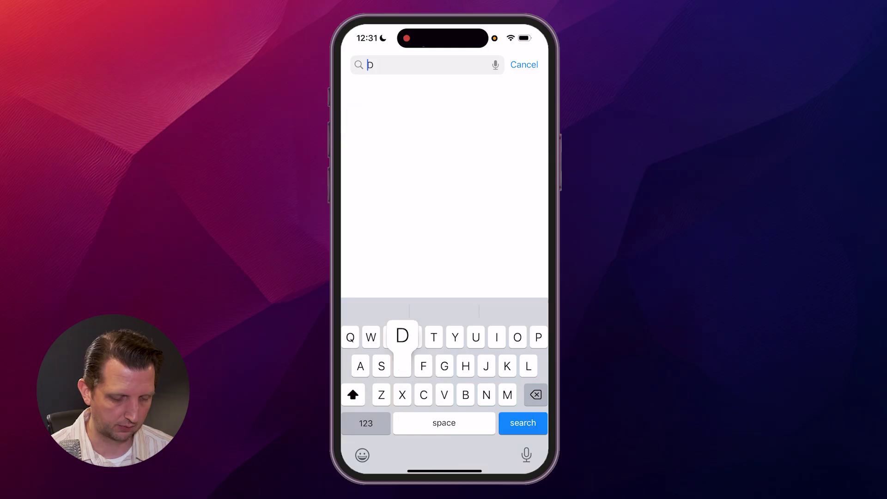
pyautogui.write('ocs')
# Run the App Store search for Docs and launch Google Docs from the results
pyautogui.press('Return')
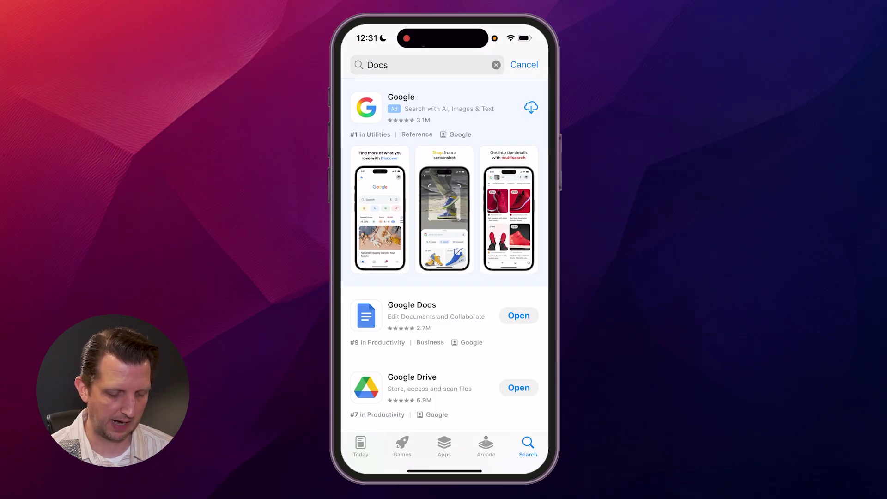
pyautogui.scroll(-3, 445, 255)
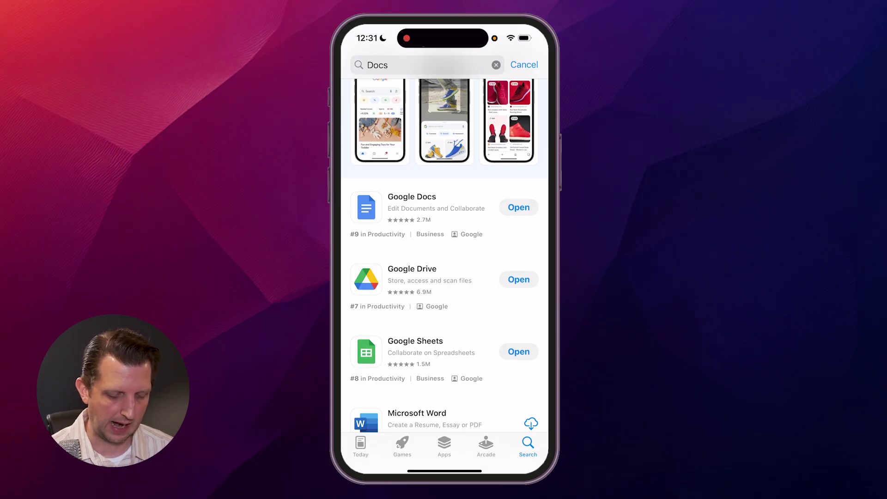
pyautogui.click(519, 207)
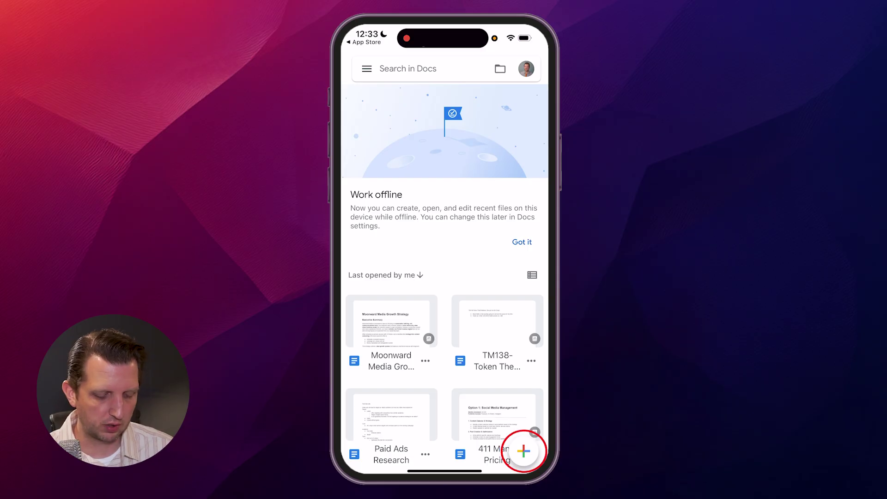
# Create a new blank document named Howfinity from the + button
pyautogui.click(524, 452)
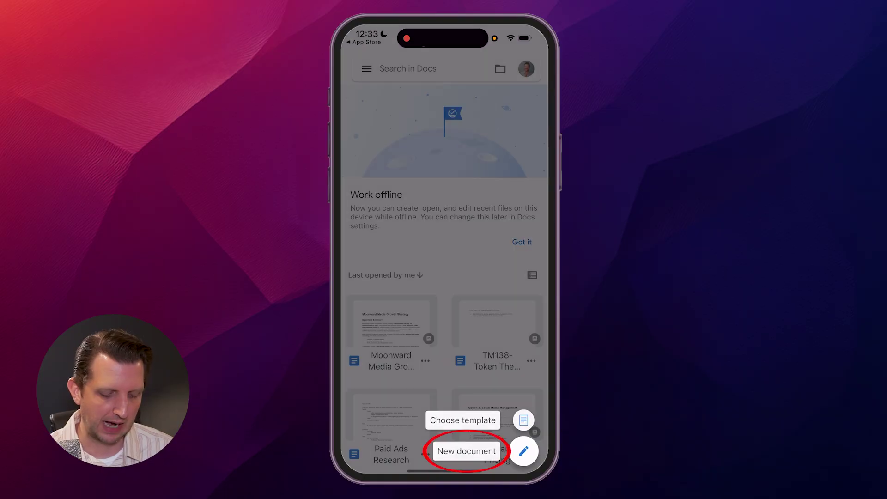
pyautogui.click(467, 452)
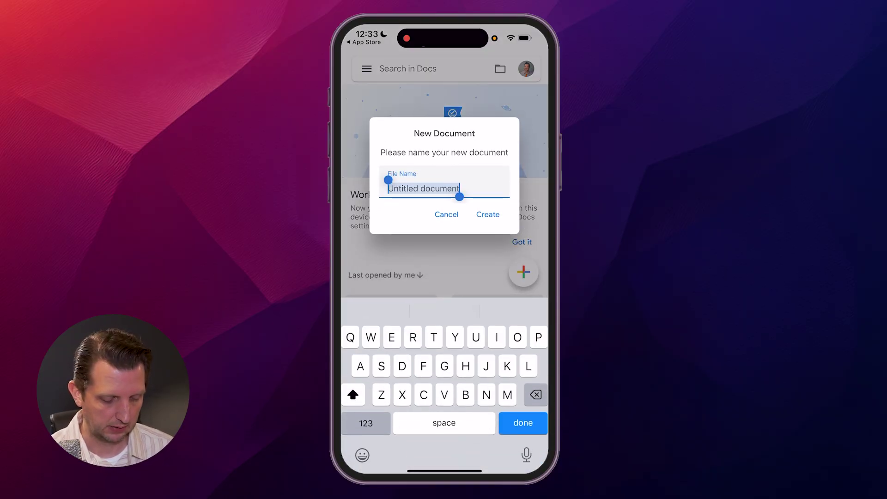
pyautogui.write('Howfinity')
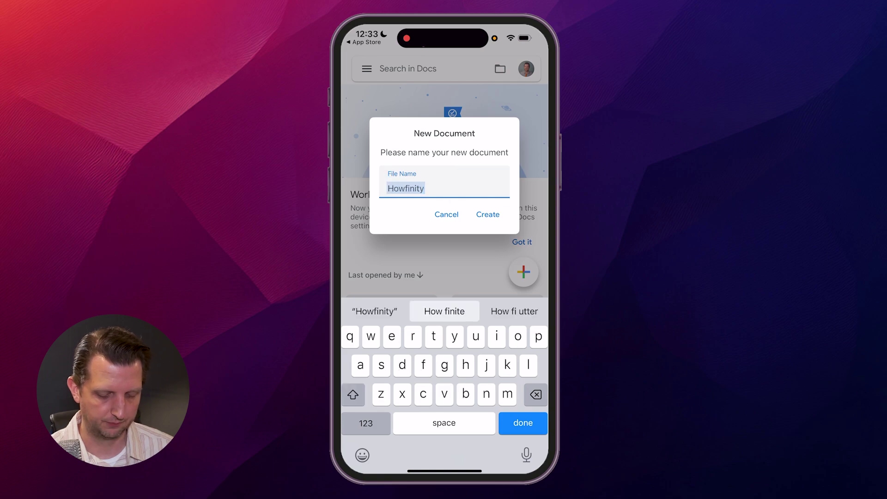
pyautogui.click(488, 214)
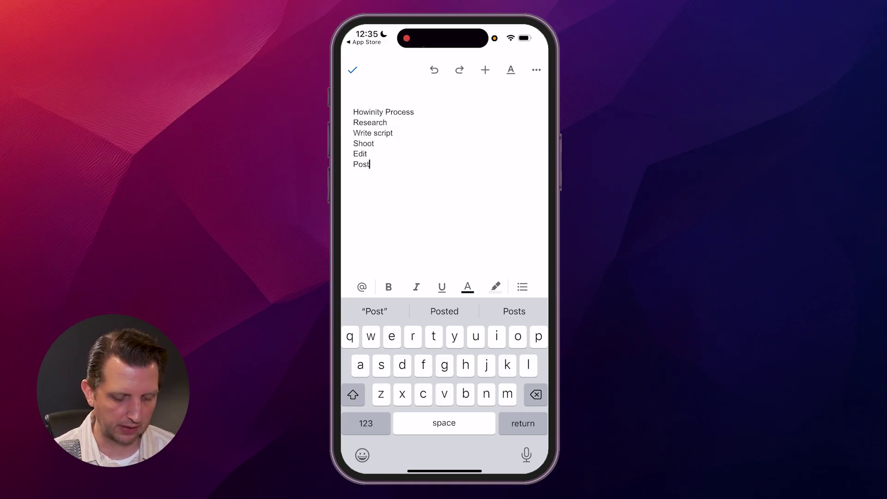
# Place the insertion point on the Howinity Process heading
pyautogui.click(353, 111)
# Select 'Howinity Process' and make it bold, underlined and italic
pyautogui.doubleClick(368, 112)
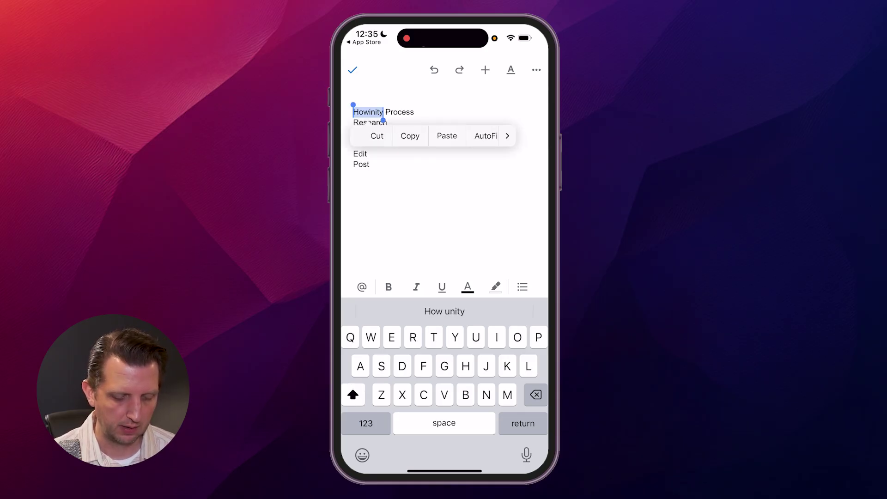
pyautogui.moveTo(383, 120); pyautogui.dragTo(418, 120)
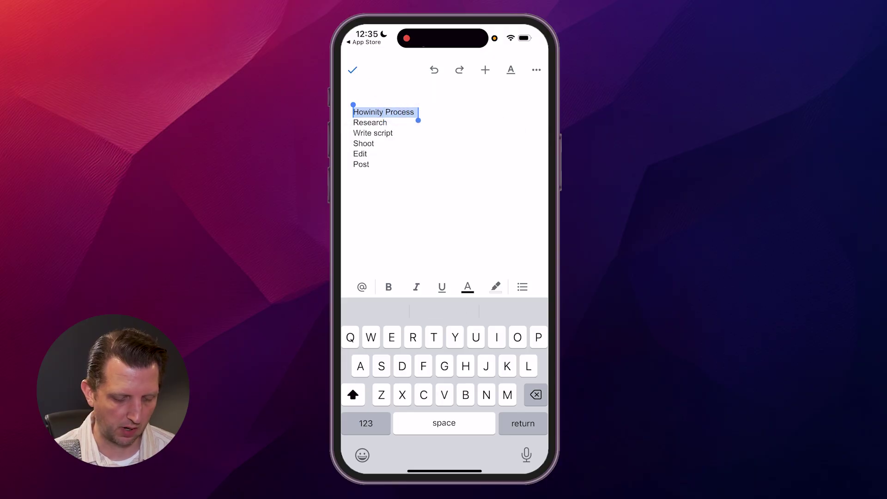
pyautogui.click(389, 286)
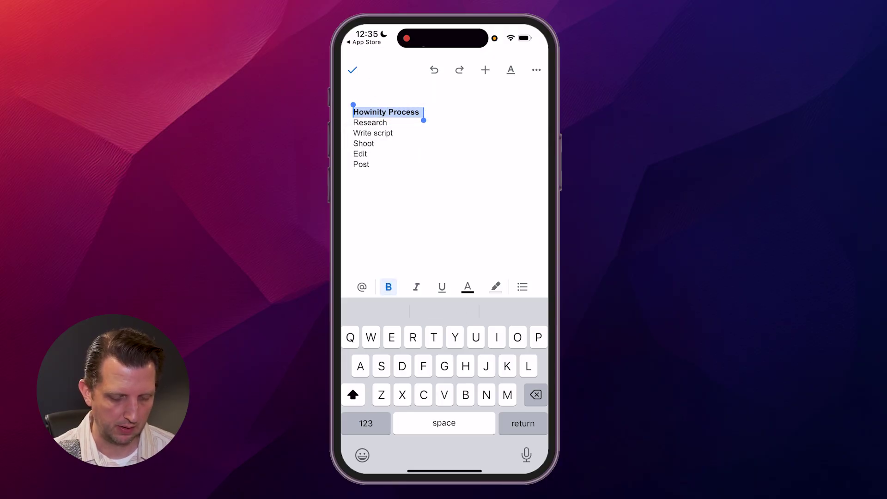
pyautogui.click(441, 286)
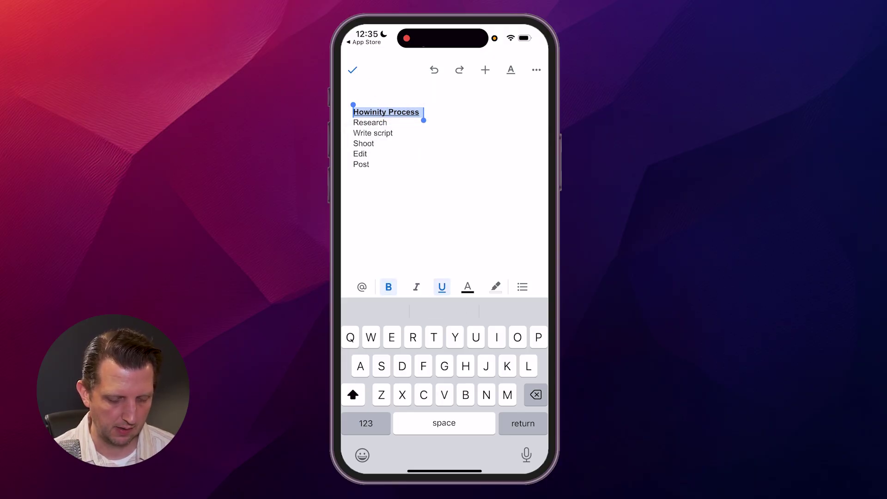
pyautogui.click(416, 286)
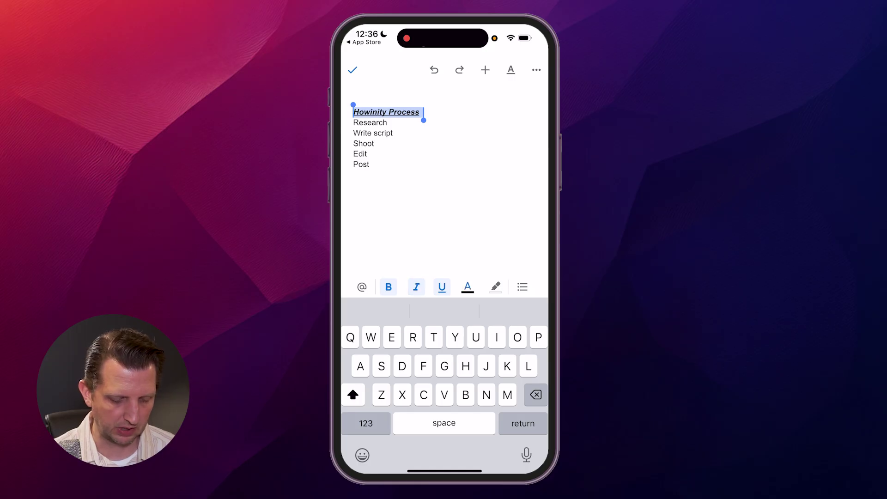
# Colour the heading purple and return to editing
pyautogui.click(467, 286)
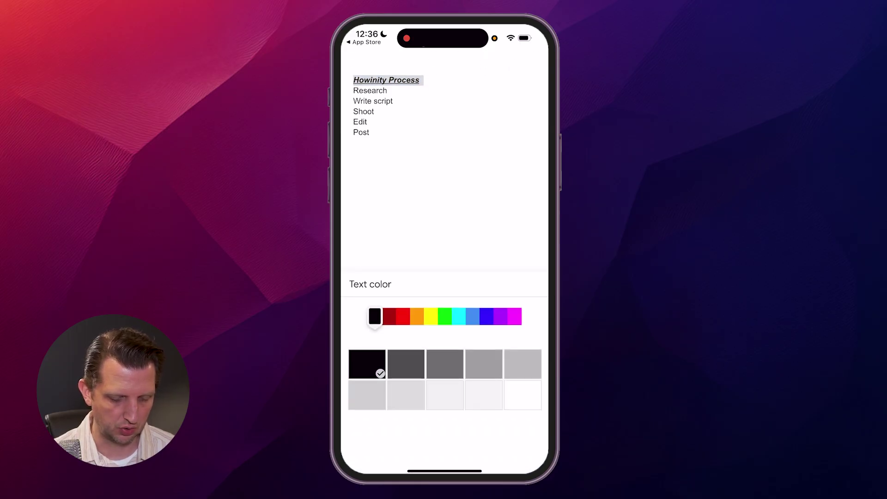
pyautogui.click(500, 316)
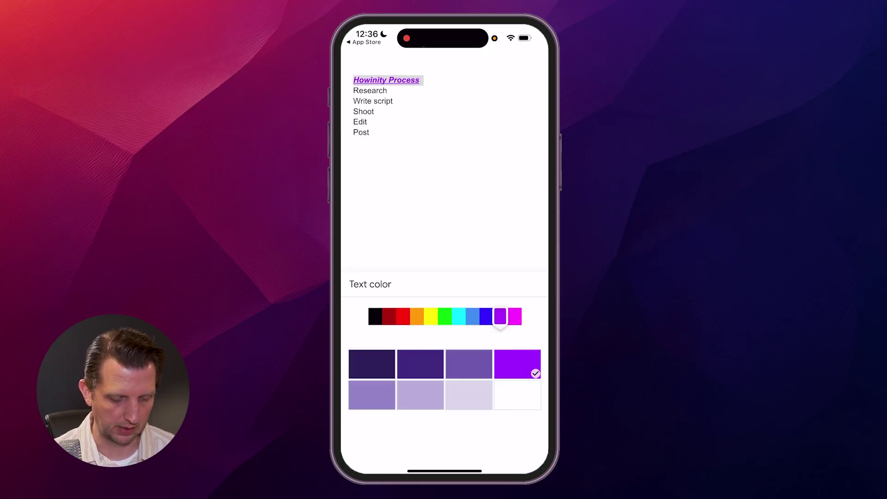
pyautogui.click(444, 173)
# Turn the lines Research through Post into a bulleted list
pyautogui.doubleClick(362, 132)
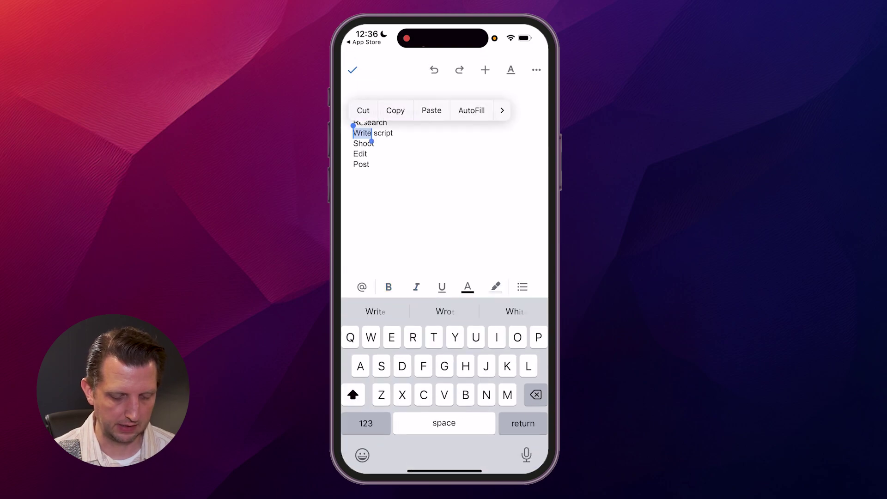
pyautogui.moveTo(372, 138)
pyautogui.mouseDown()
pyautogui.moveTo(373, 171)
pyautogui.moveTo(353, 109)
pyautogui.mouseUp()
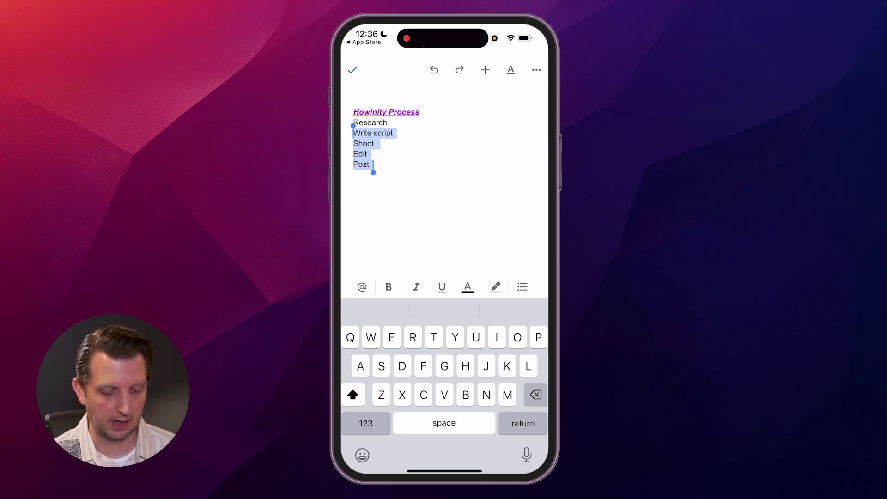
pyautogui.moveTo(368, 144); pyautogui.dragTo(368, 120)
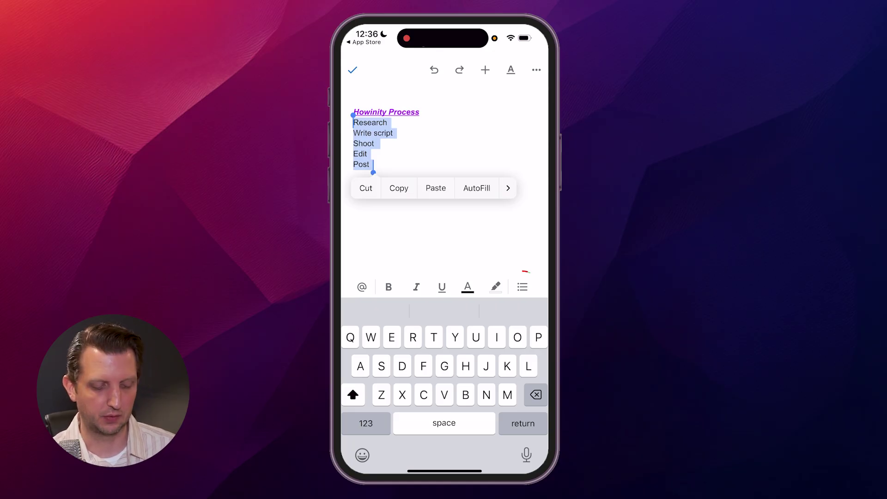
pyautogui.click(523, 286)
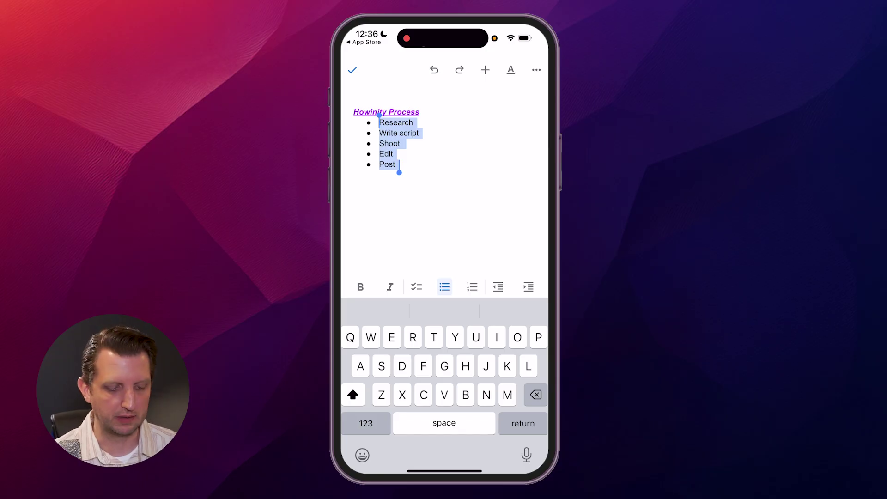
# Add 'Repeat' as a sixth bullet and end the list with a plain line
pyautogui.press('Return')
pyautogui.write('Repe')
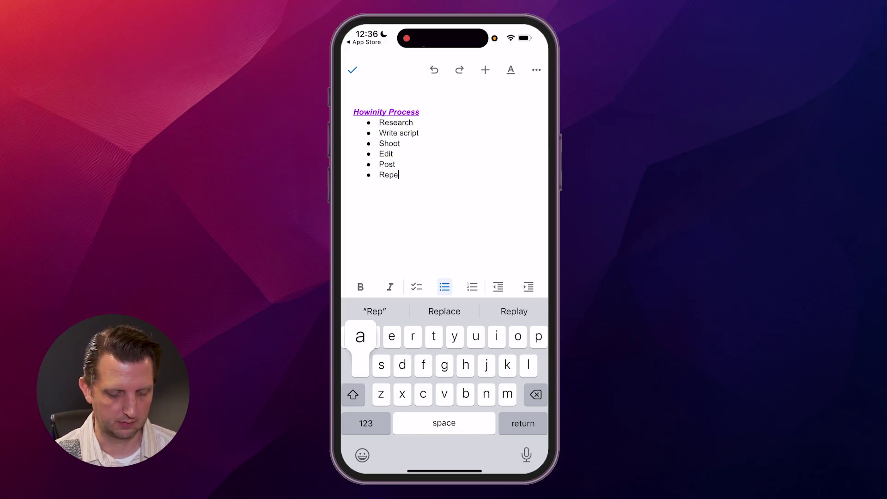
pyautogui.write('at')
pyautogui.press('Return')
pyautogui.press('Return')
pyautogui.press('Return')
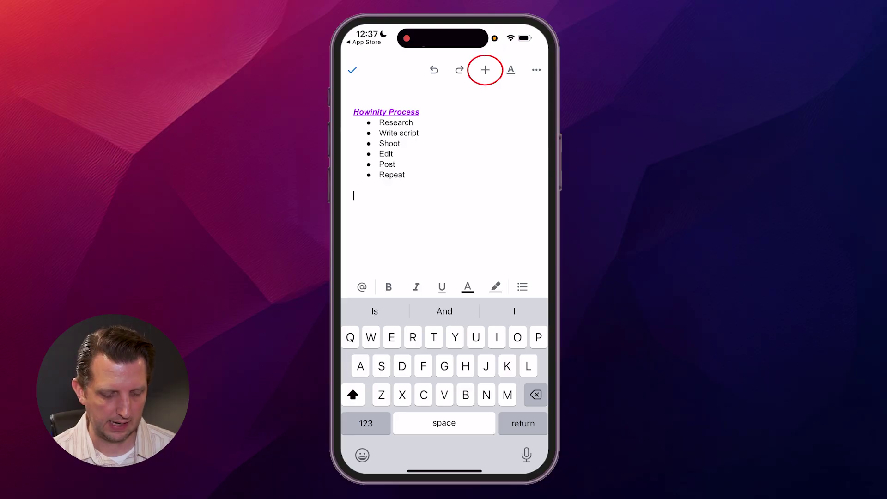
# Insert a page break below the list and exit edit mode with the checkmark
pyautogui.click(486, 70)
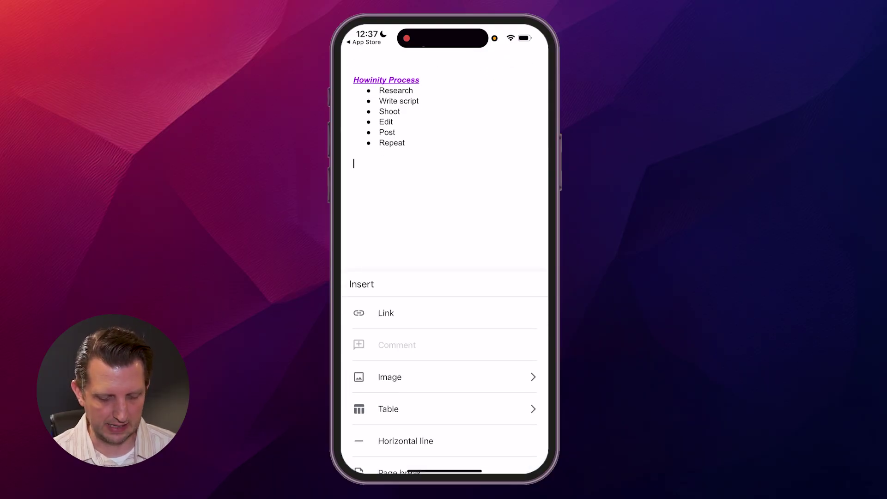
pyautogui.scroll(-4, 446, 388)
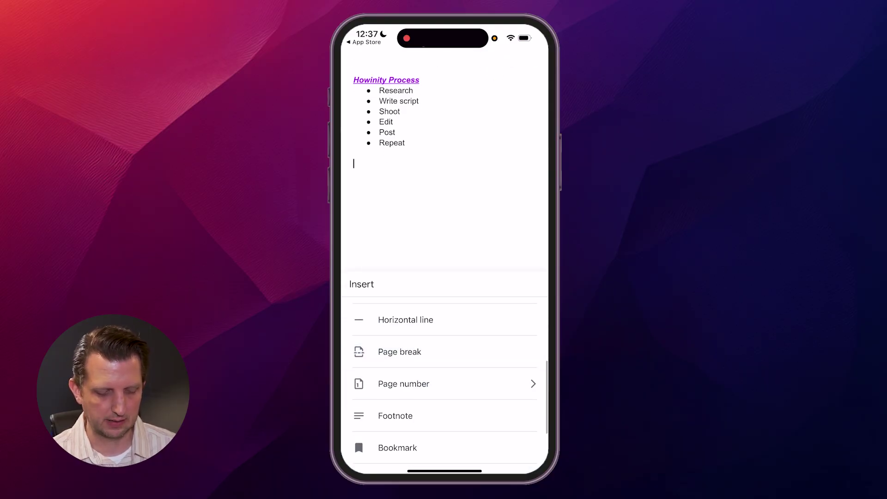
pyautogui.click(400, 352)
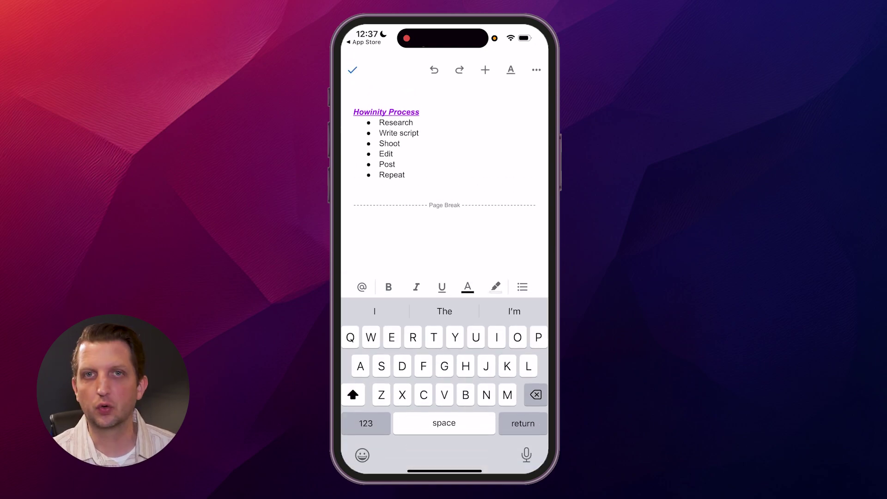
pyautogui.click(354, 112)
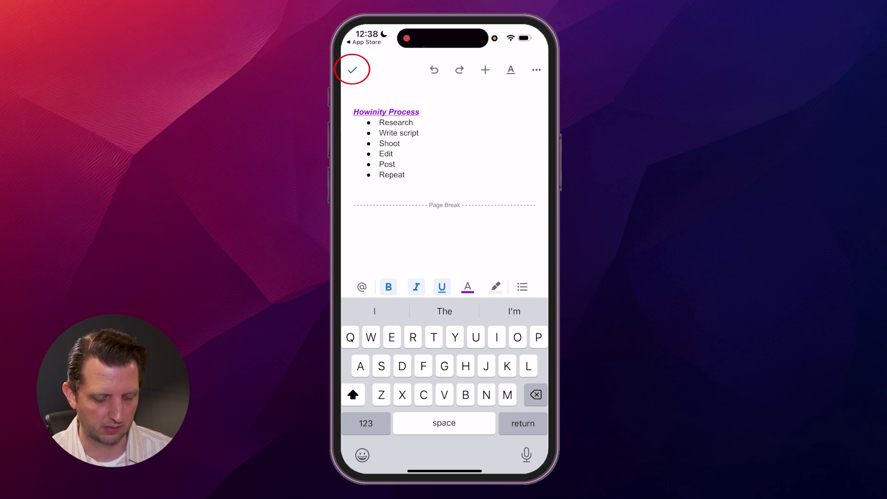
pyautogui.click(353, 69)
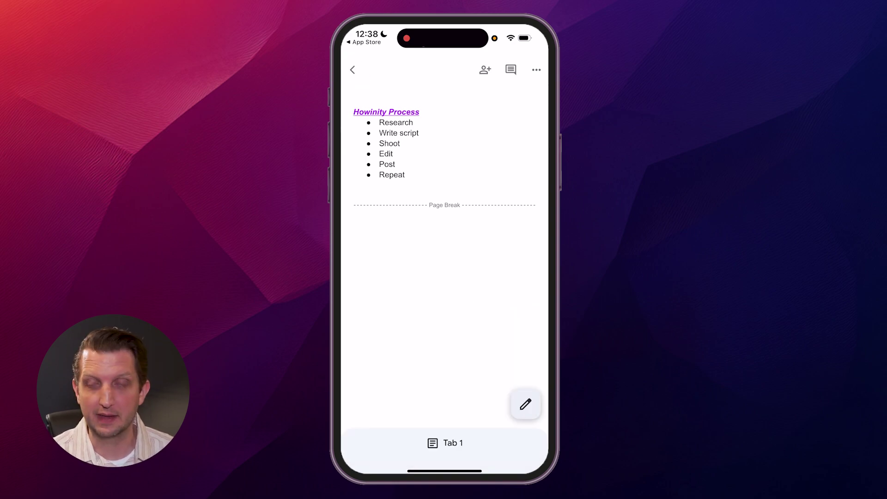